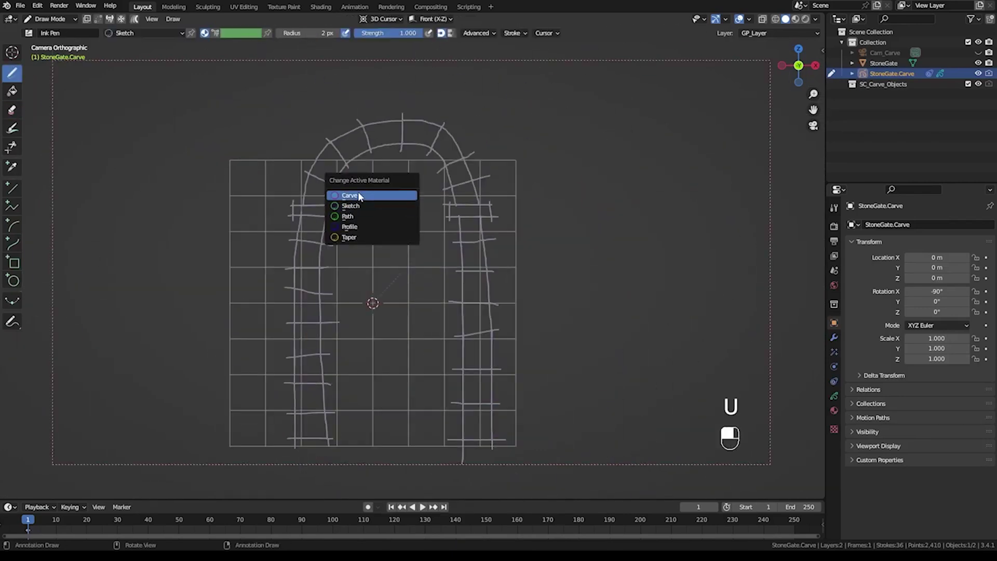
# - Pick the Carve material for the stone gate sketch strokes
pyautogui.click(340, 415)
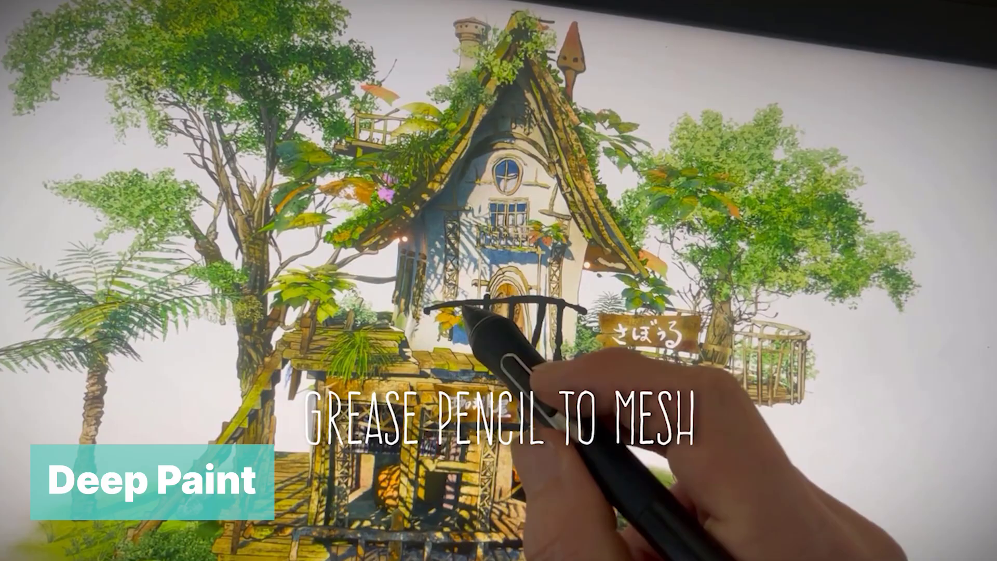
# - Add strokes to the railing sketch, then turn the branch sketch and drawn stroke into line meshes
pyautogui.moveTo(462, 312)
pyautogui.mouseDown()
pyautogui.moveTo(467, 334)
pyautogui.moveTo(545, 352)
pyautogui.mouseUp()
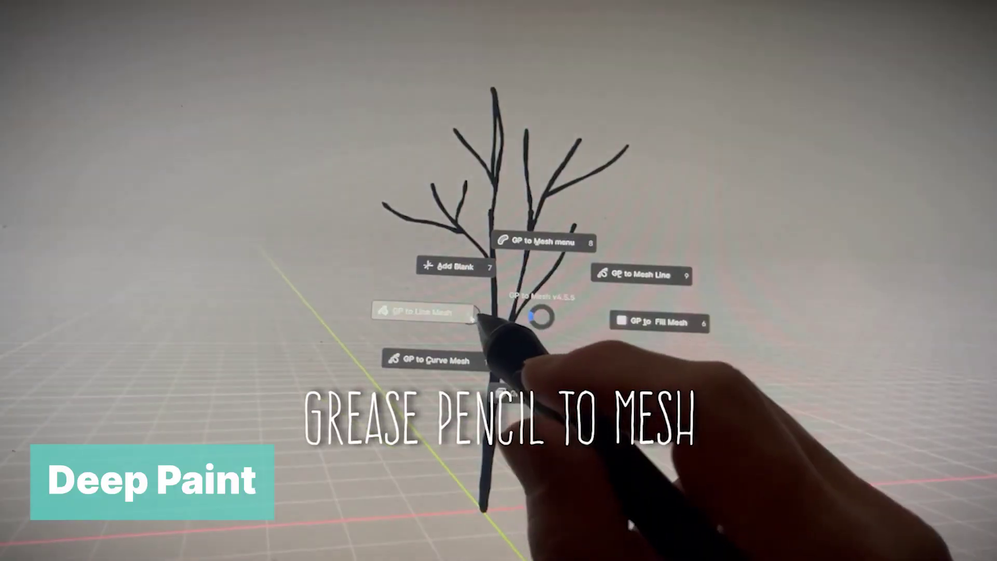
pyautogui.click(473, 315)
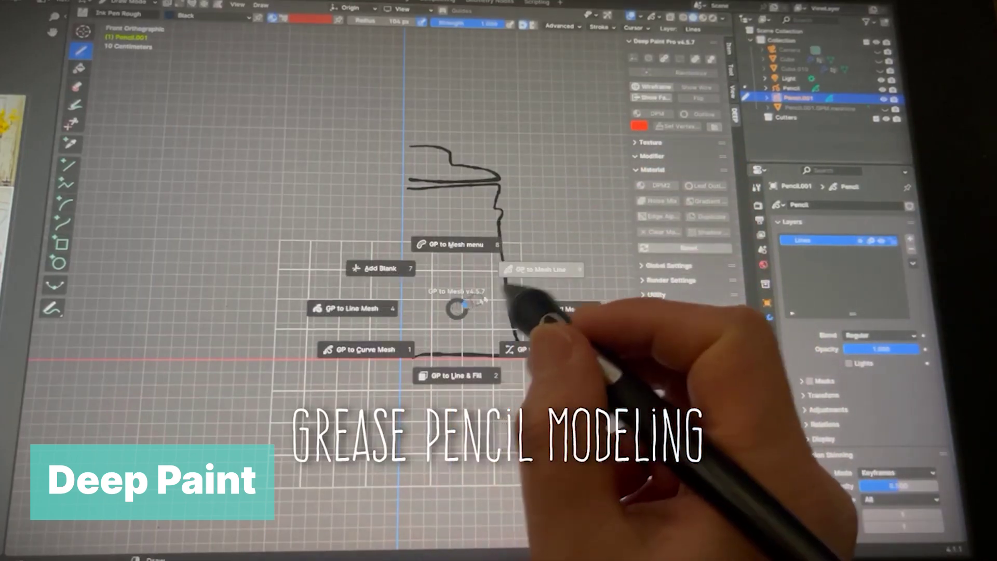
pyautogui.click(508, 286)
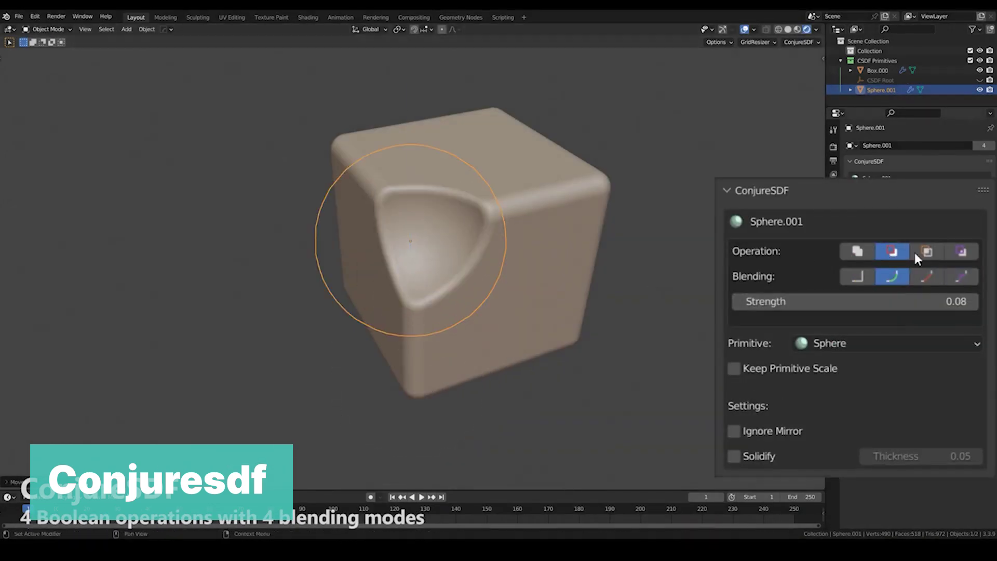
# - Set the sphere to the first boolean operation in the ConjureSDF panel
pyautogui.click(871, 252)
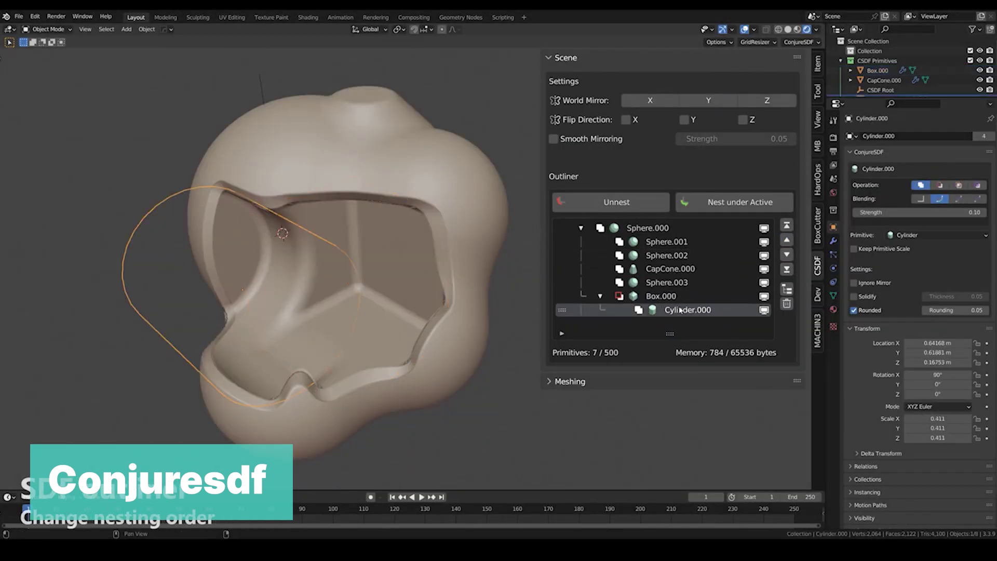
pyautogui.click(616, 202)
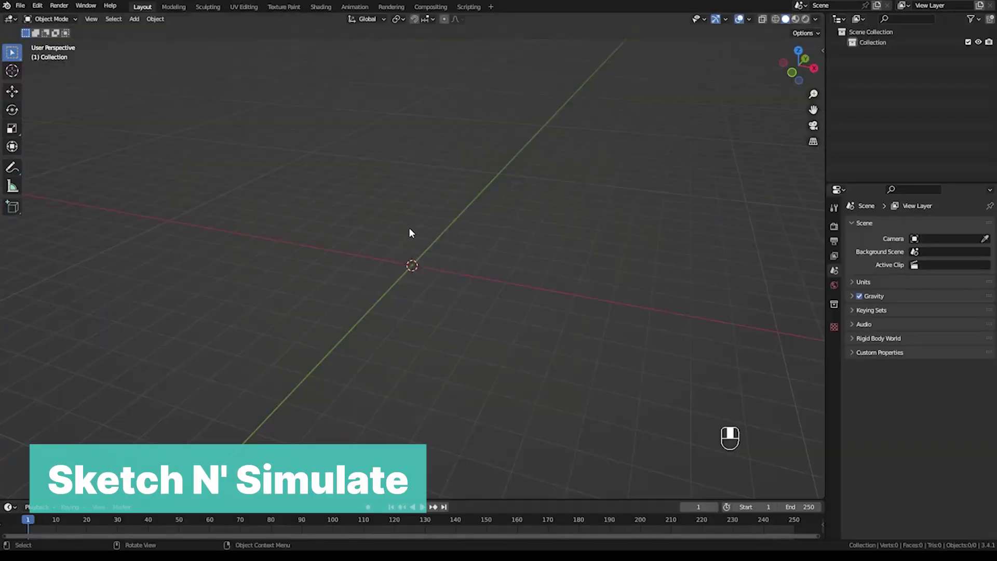
# - Create the StoneGate object and fill its left pillar with the Carve material
pyautogui.click(409, 228)
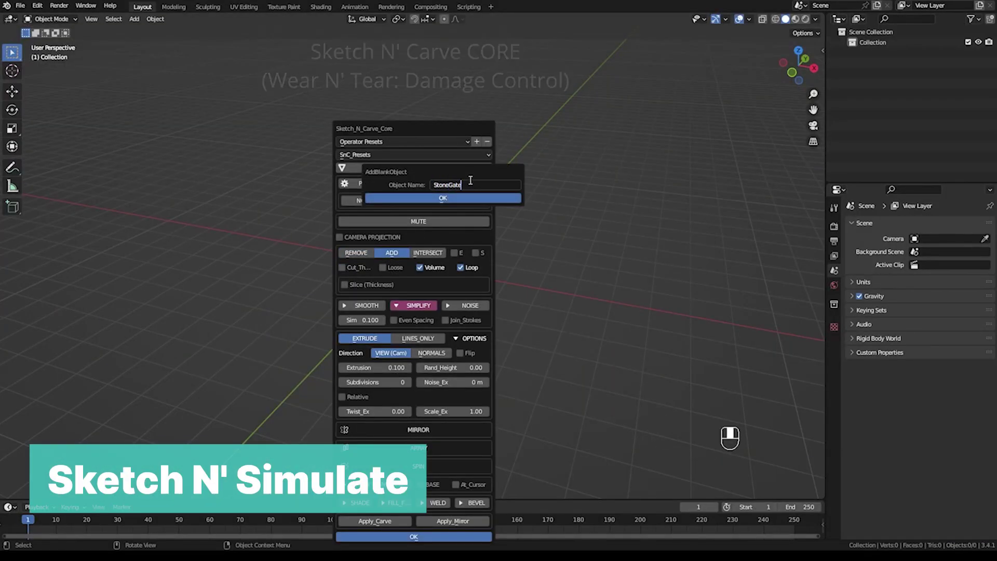
pyautogui.press('Return')
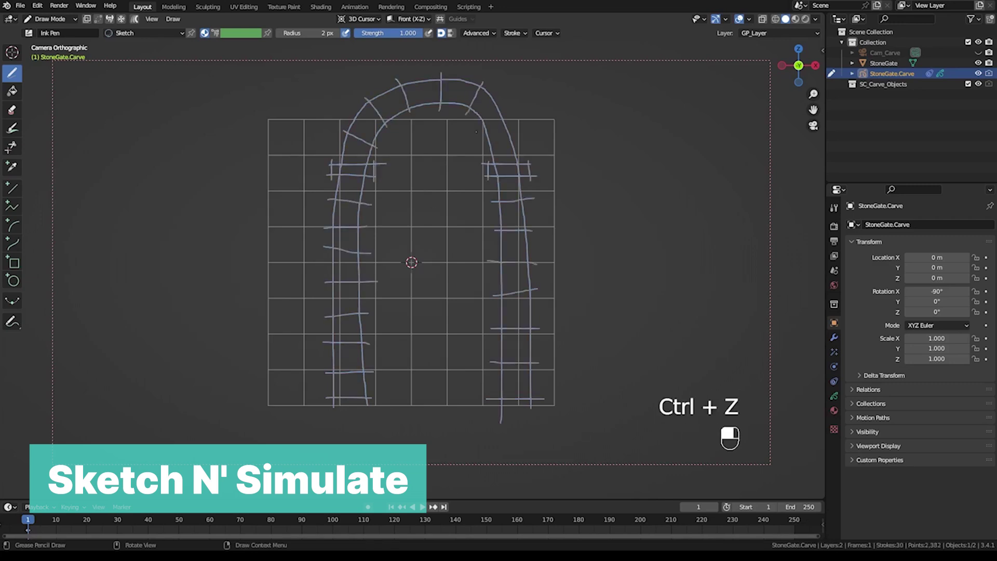
pyautogui.hotkey('ctrl', 'z')
pyautogui.press('u')
pyautogui.click(356, 195)
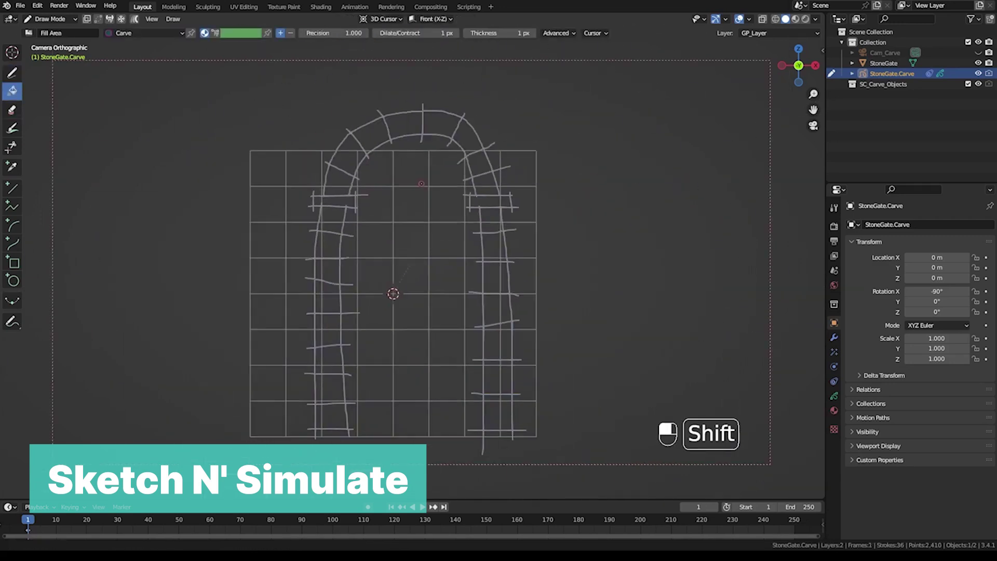
pyautogui.click(341, 233)
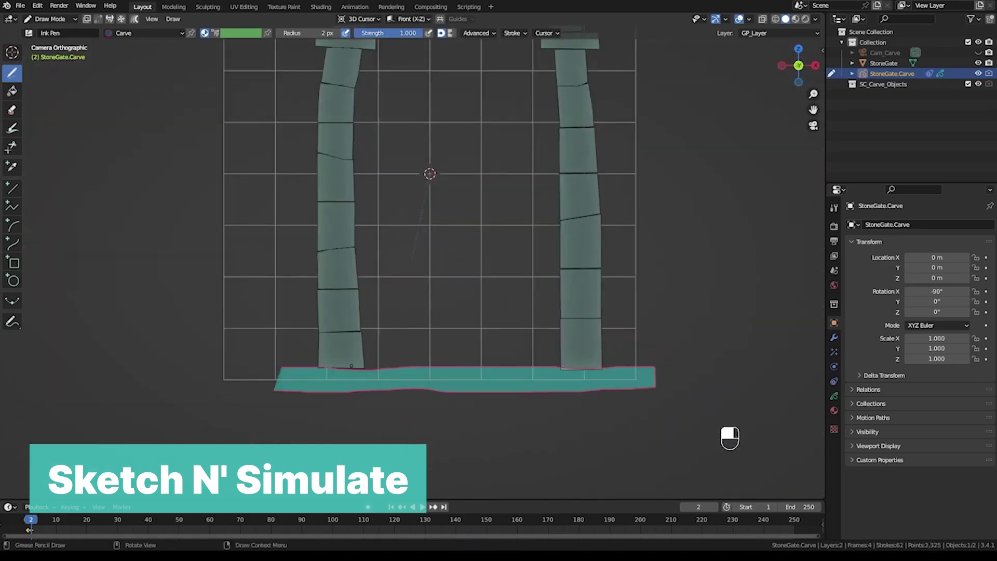
# - Apply heavy Wear_N_Tear to the arch and run RigidBody_Simulate with a ground object
pyautogui.press('F9')
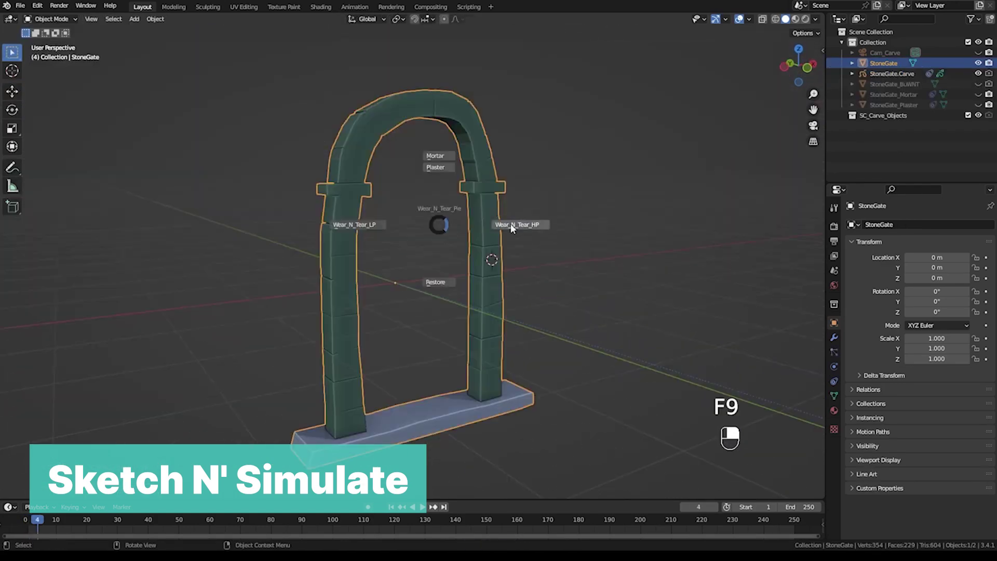
pyautogui.click(511, 225)
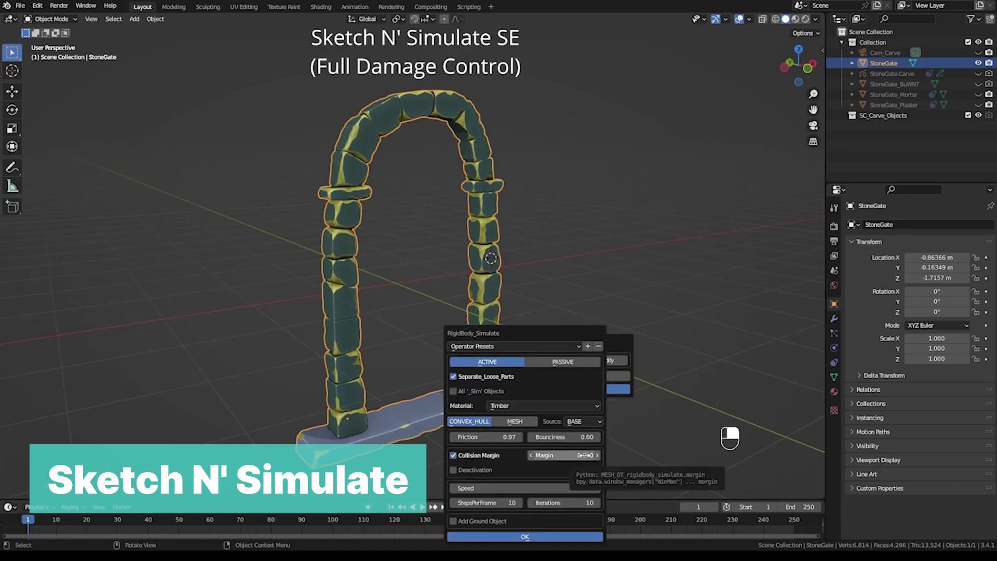
pyautogui.click(524, 536)
pyautogui.keyDown('shift'); pyautogui.click(567, 375); pyautogui.keyUp('shift')
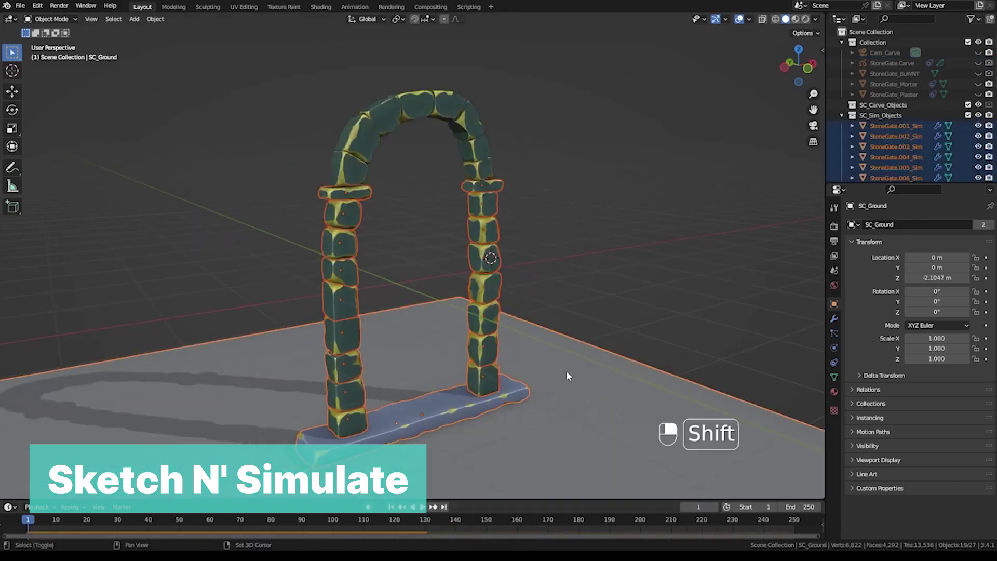
pyautogui.click(408, 522)
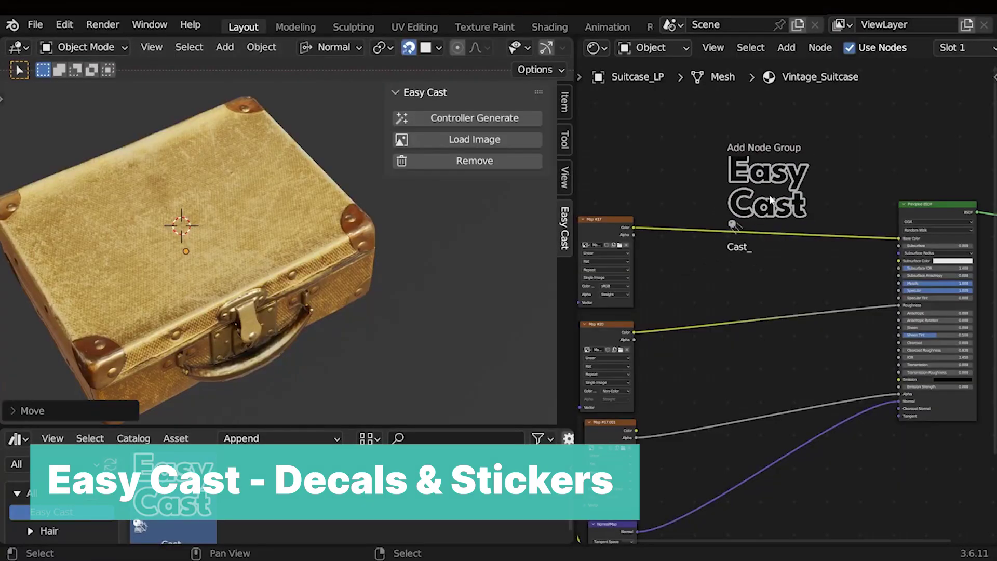
# - Add the Easy Cast node group and place a decal projector on the suitcase lid
pyautogui.moveTo(770, 199); pyautogui.dragTo(813, 184)
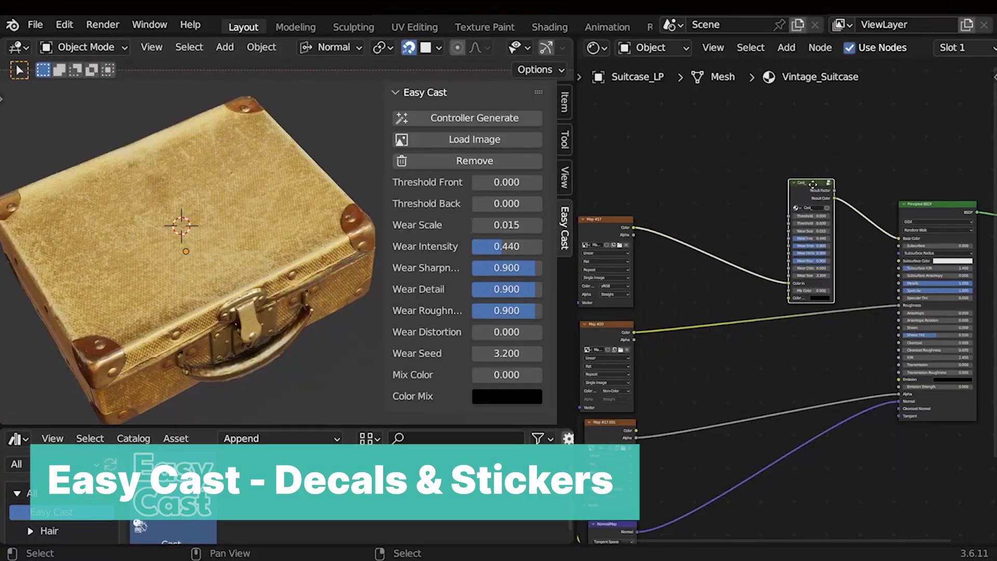
pyautogui.click(484, 119)
pyautogui.press('g')
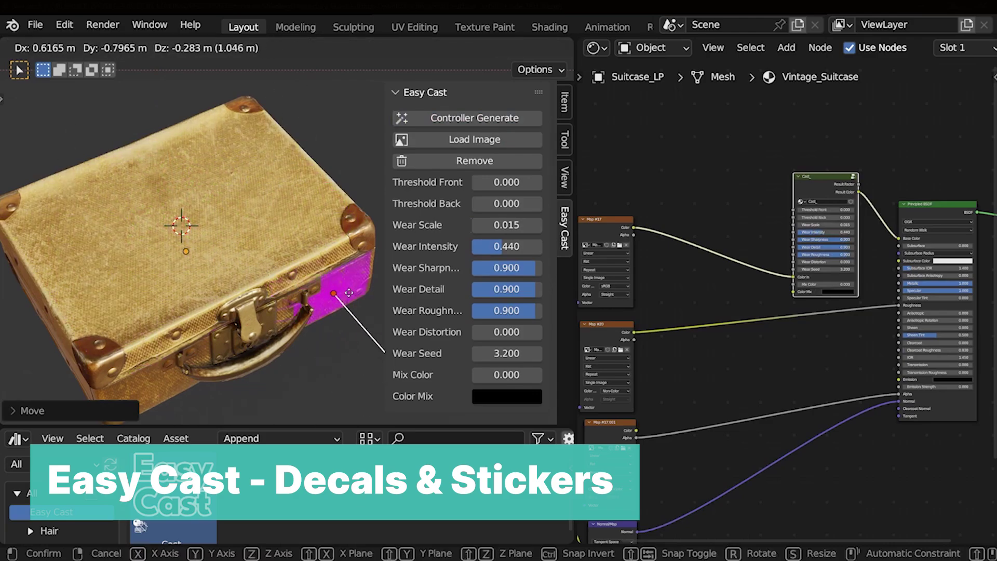
pyautogui.click(197, 225)
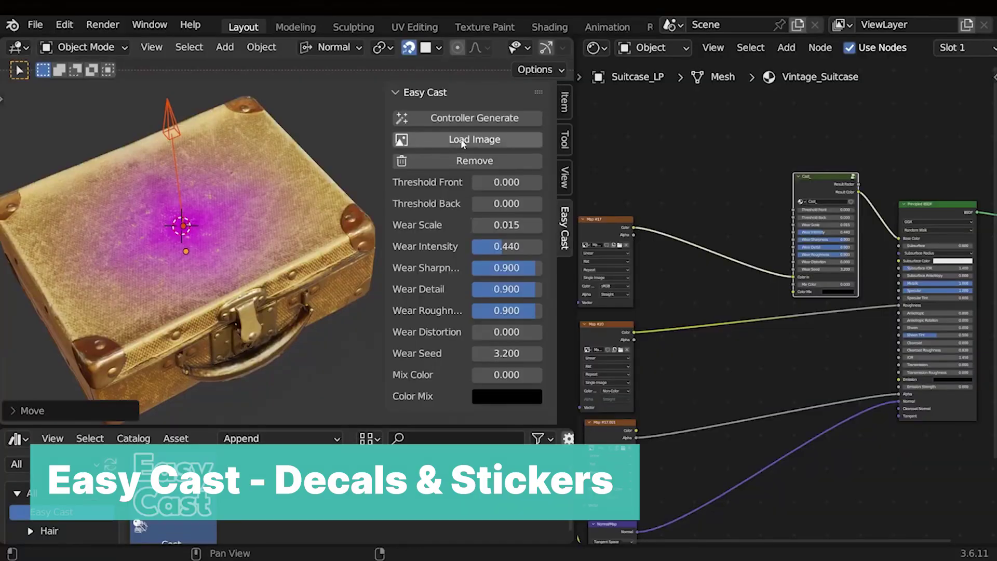
# - Load the balloon sticker image into the decal and resize it
pyautogui.click(462, 140)
pyautogui.scroll(-10, 452, 301)
pyautogui.doubleClick(416, 396)
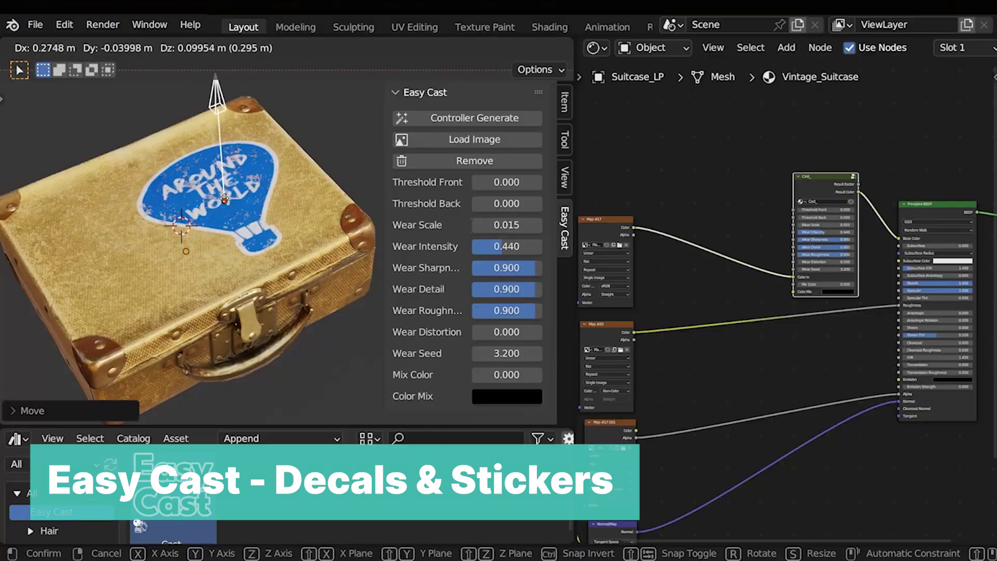
pyautogui.press('s')
pyautogui.press('x')
pyautogui.press('x')
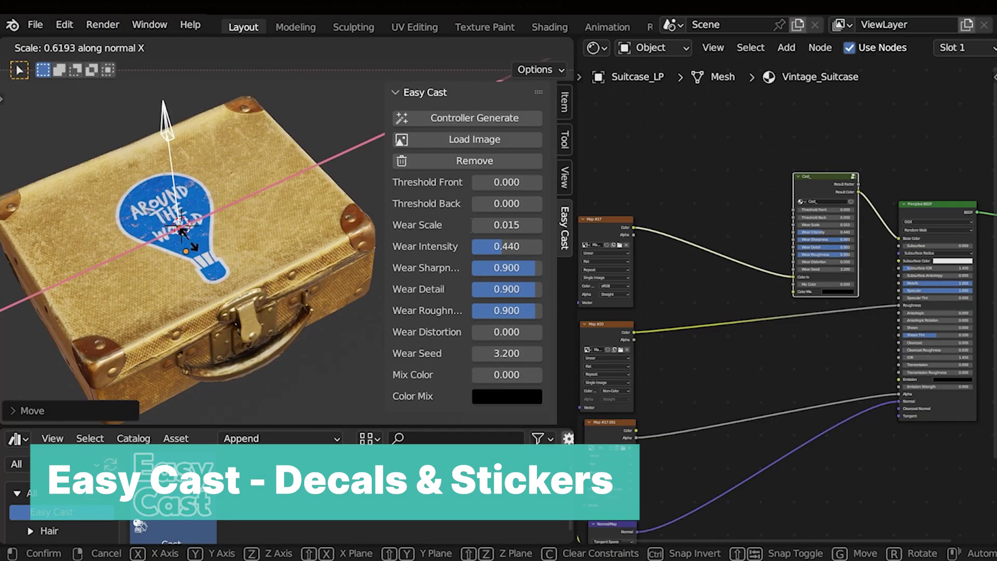
pyautogui.press('s')
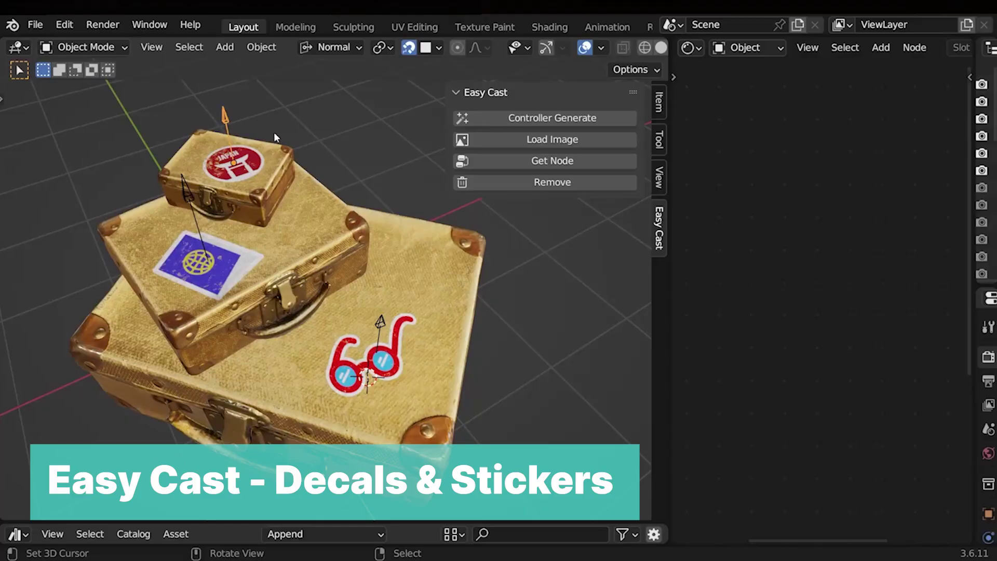
# - Fetch the decals' shader nodes and chain Cast_001 after Cast_ in the node tree
pyautogui.click(537, 164)
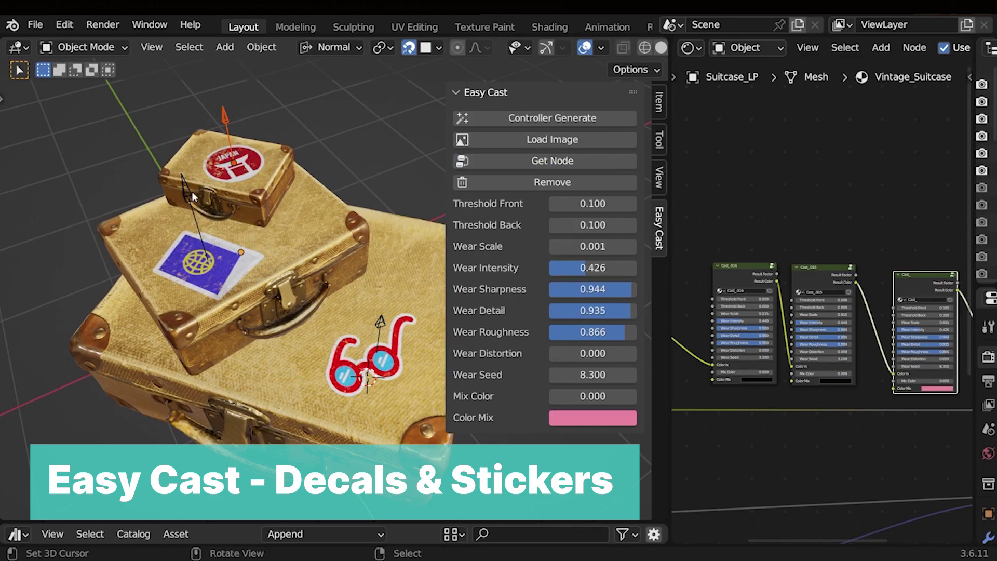
pyautogui.click(568, 161)
pyautogui.click(543, 161)
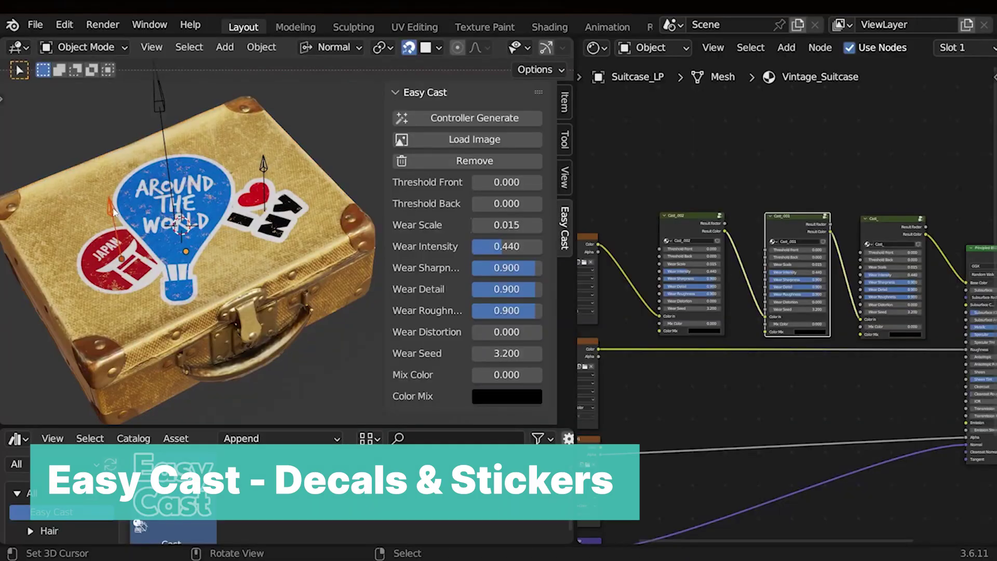
pyautogui.moveTo(830, 208); pyautogui.dragTo(901, 223)
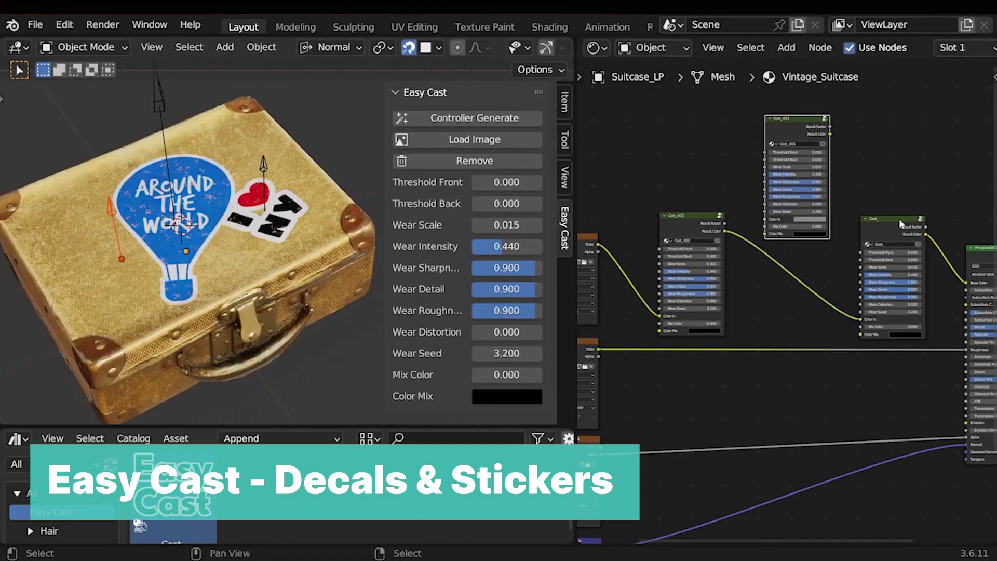
pyautogui.moveTo(795, 118); pyautogui.dragTo(880, 206)
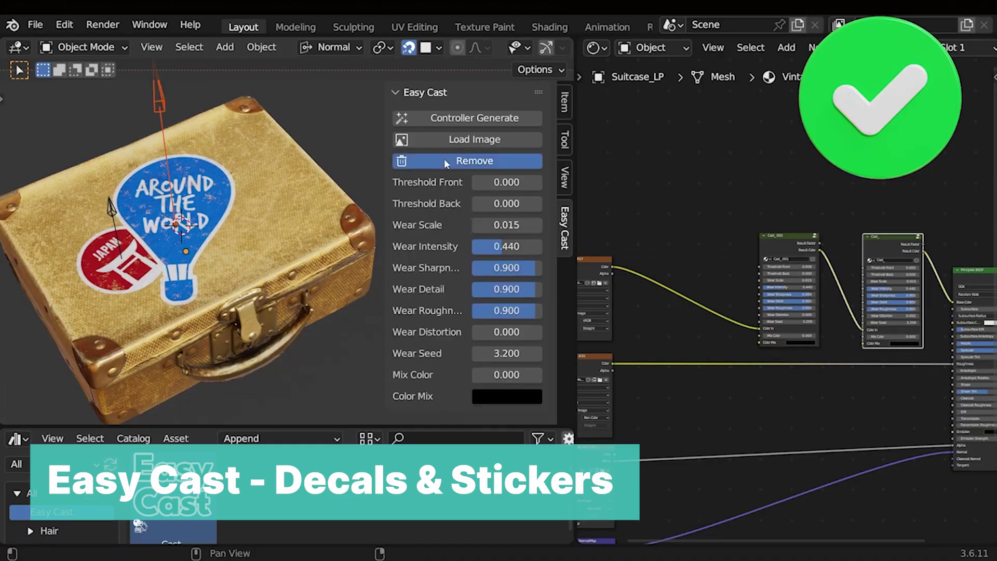
pyautogui.click(418, 161)
# - Remove the extra sticker decals, including the Japan one, and pick a Color Mix wear colour
pyautogui.click(451, 161)
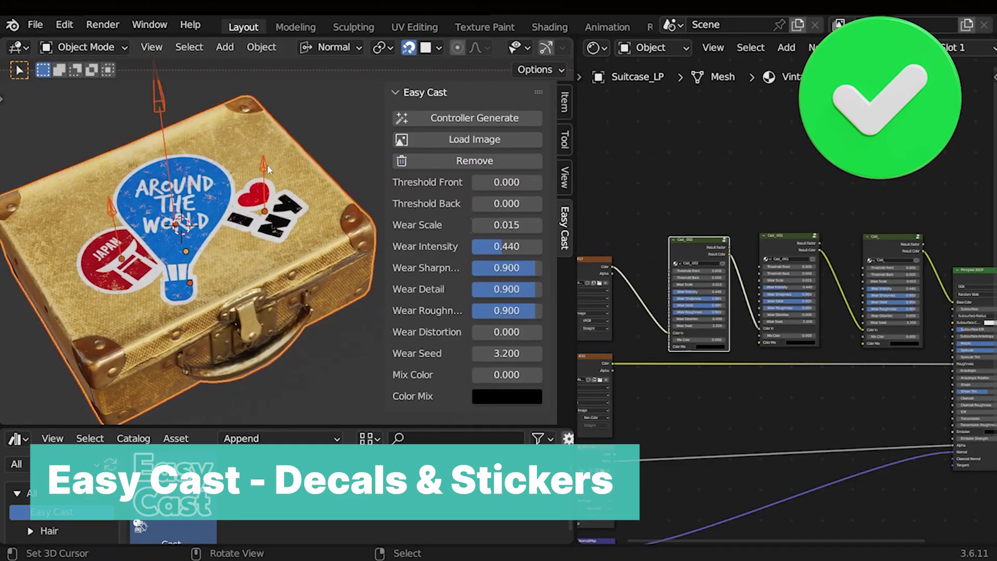
pyautogui.click(463, 161)
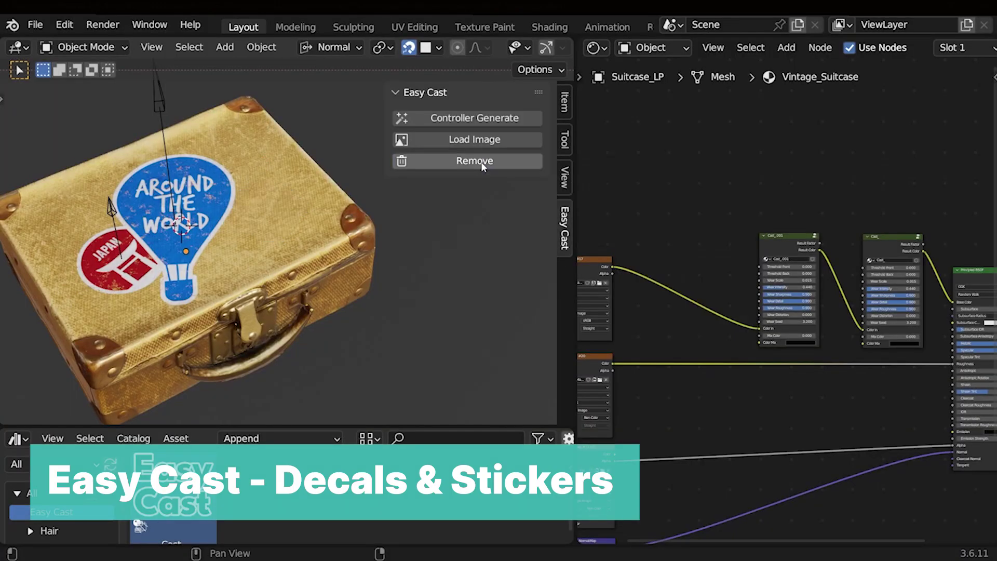
pyautogui.click(455, 162)
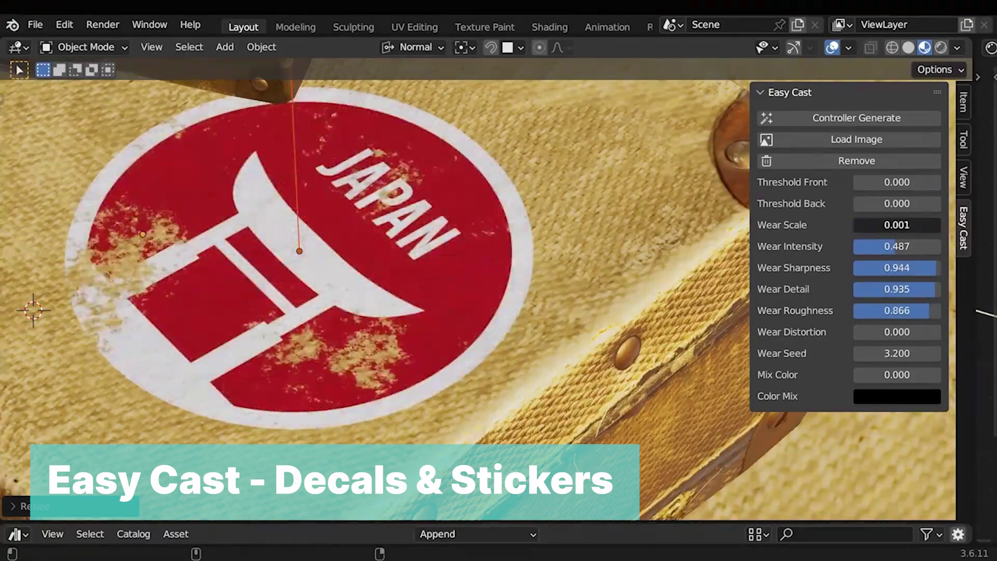
pyautogui.click(897, 396)
# - Tint the sticker pink and rearrange the layout, moving the outliner to full height on the left
pyautogui.moveTo(931, 191); pyautogui.dragTo(929, 174)
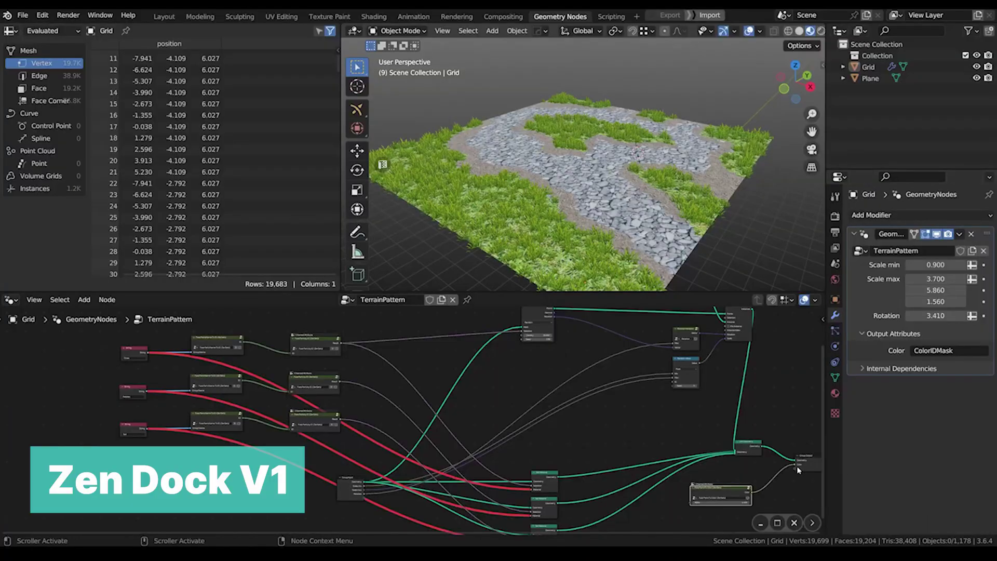
pyautogui.hotkey('ctrl', 'space')
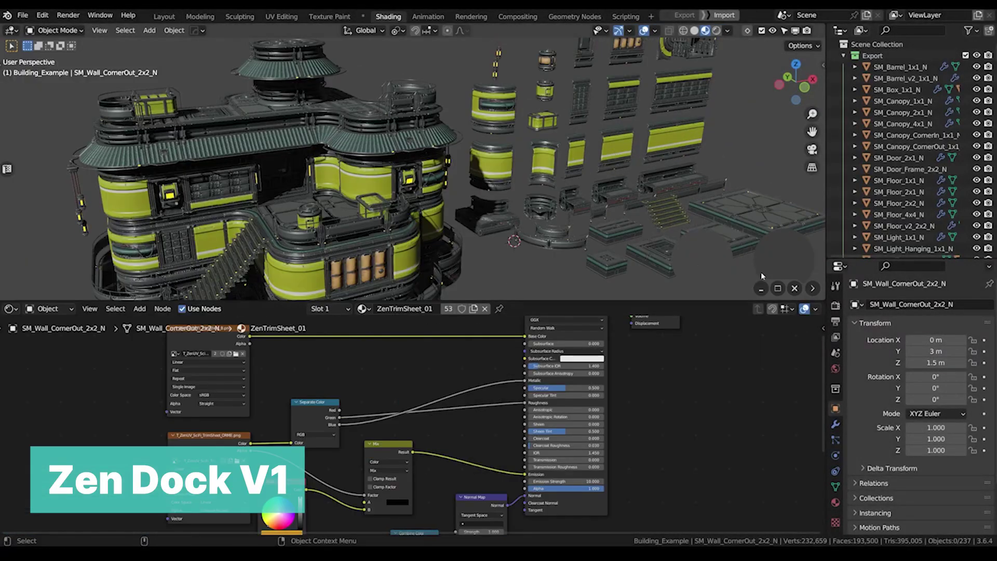
pyautogui.click(794, 288)
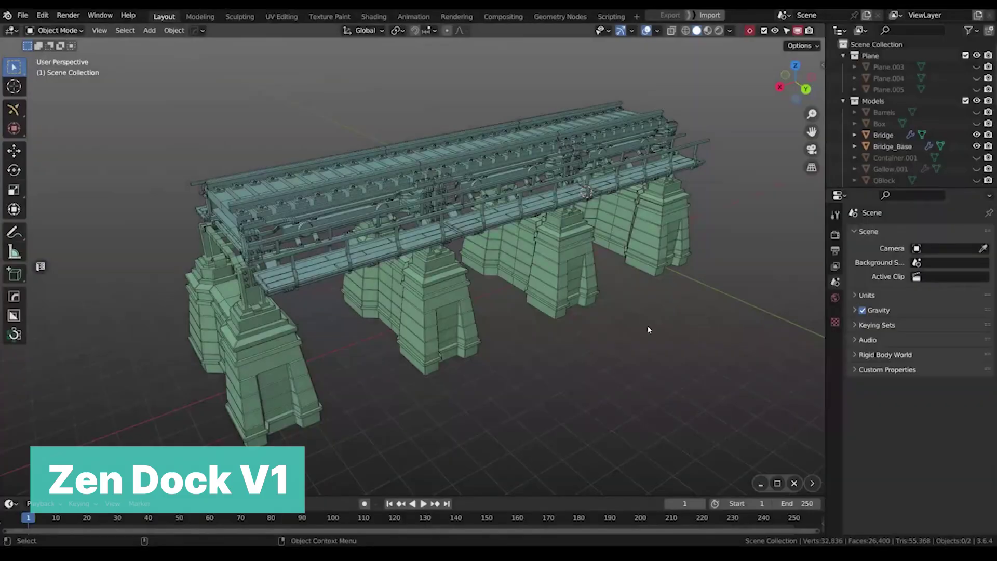
pyautogui.click(760, 483)
pyautogui.click(933, 522)
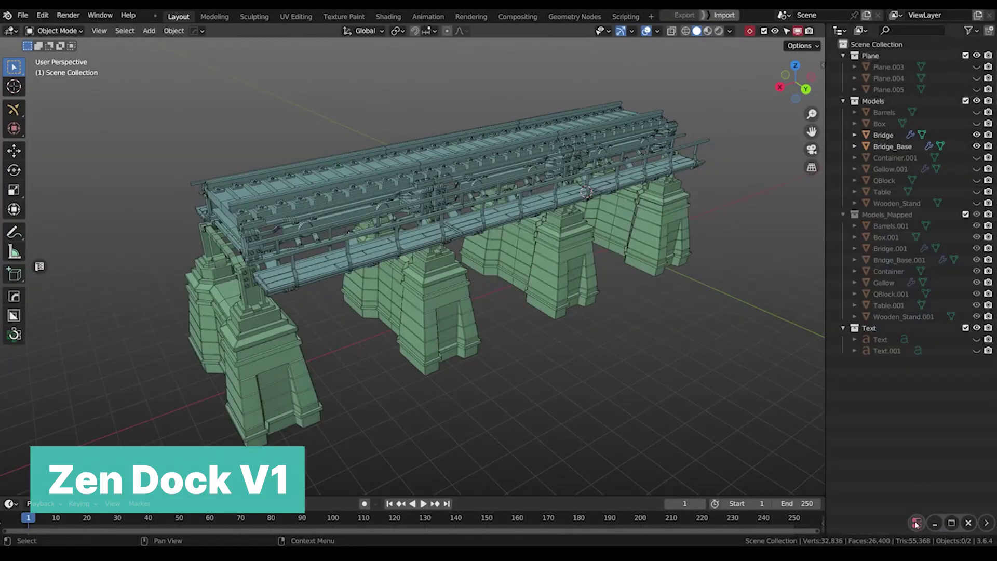
pyautogui.click(869, 483)
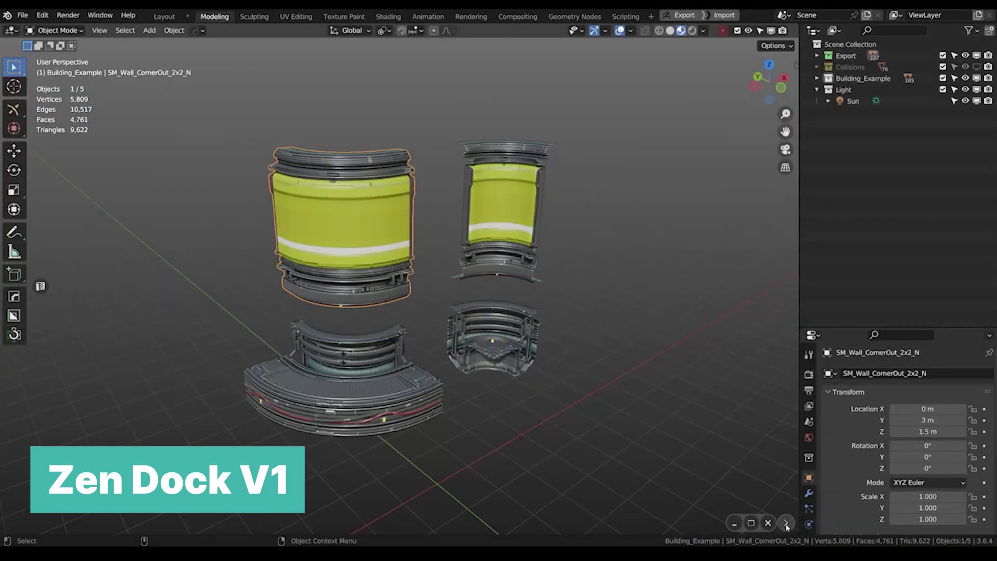
# - Add a Zen Dock toggle button that opens a Shader Editor
pyautogui.rightClick(752, 523)
pyautogui.click(737, 463)
pyautogui.click(743, 476)
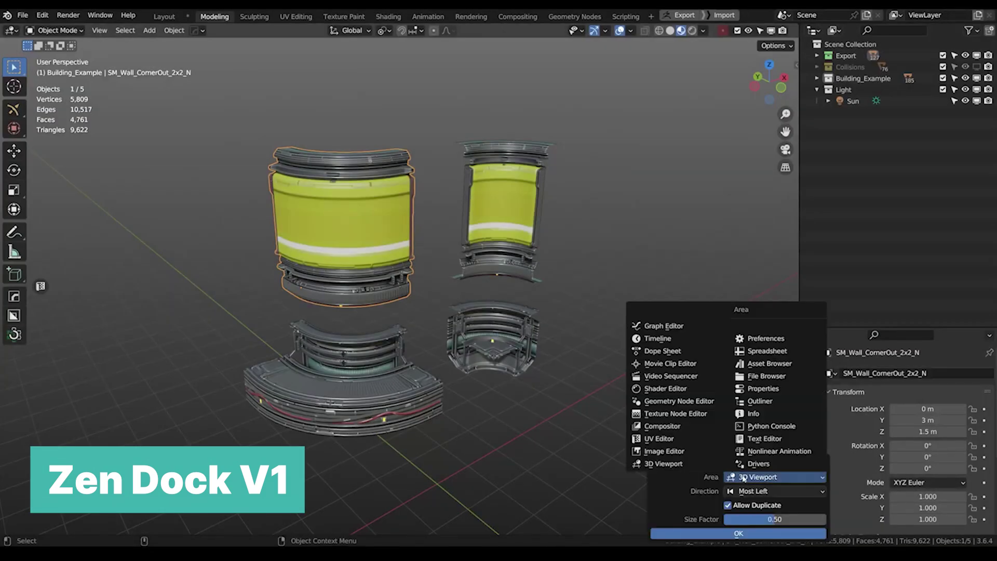
pyautogui.click(679, 389)
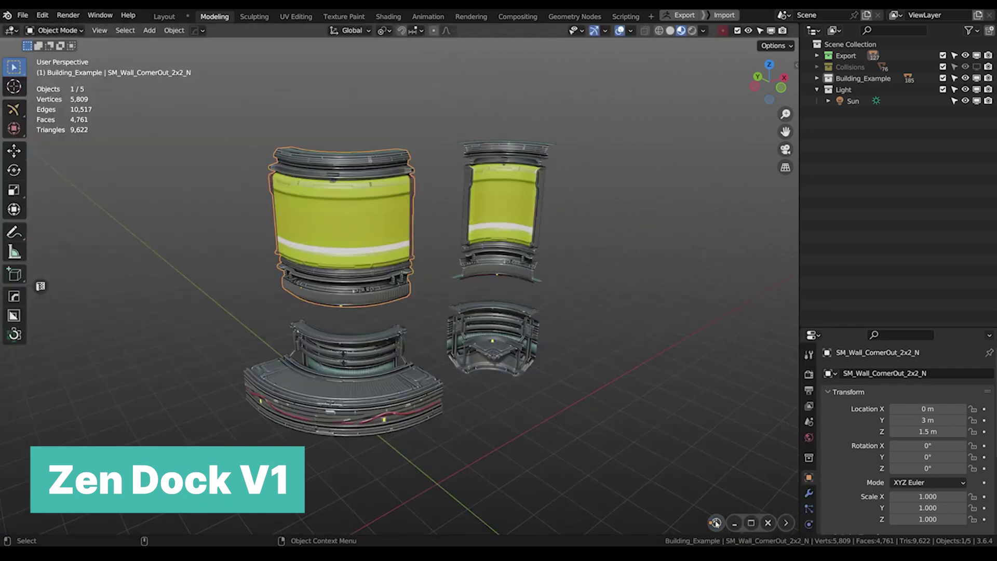
pyautogui.click(739, 533)
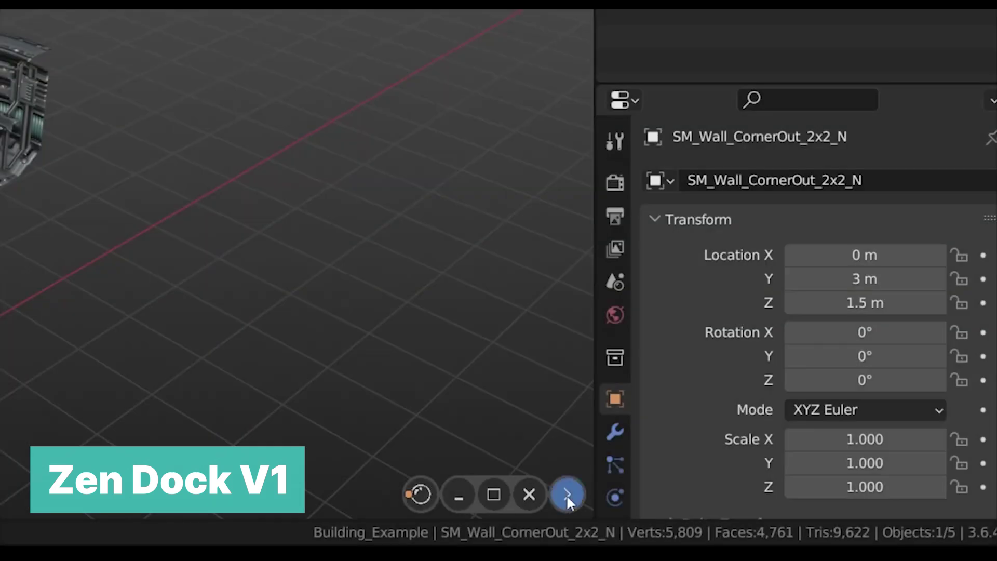
# - Add a second toggle button opening an Asset Browser from the bottom
pyautogui.rightClick(566, 494)
pyautogui.click(493, 370)
pyautogui.click(494, 422)
pyautogui.click(499, 398)
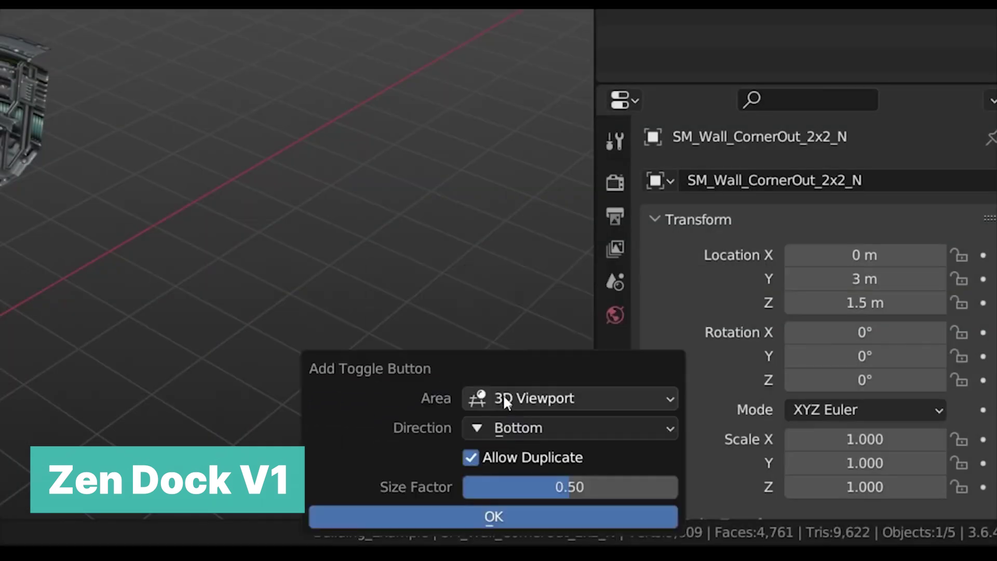
pyautogui.click(503, 399)
pyautogui.click(524, 162)
pyautogui.click(494, 516)
pyautogui.click(421, 494)
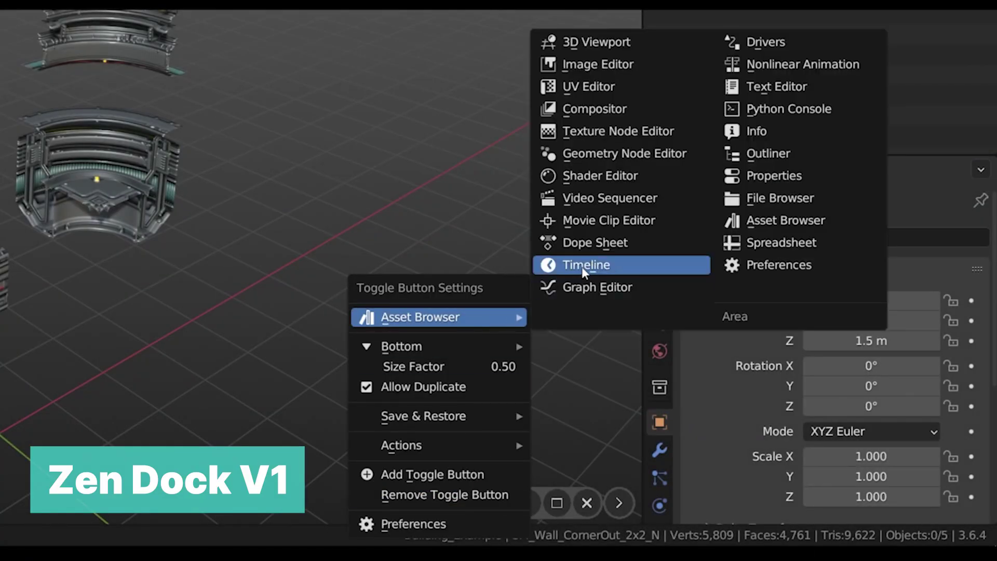
# - Switch that button to a Timeline and open the Timeline along the bottom
pyautogui.click(581, 266)
pyautogui.click(493, 503)
pyautogui.click(478, 499)
pyautogui.rightClick(493, 502)
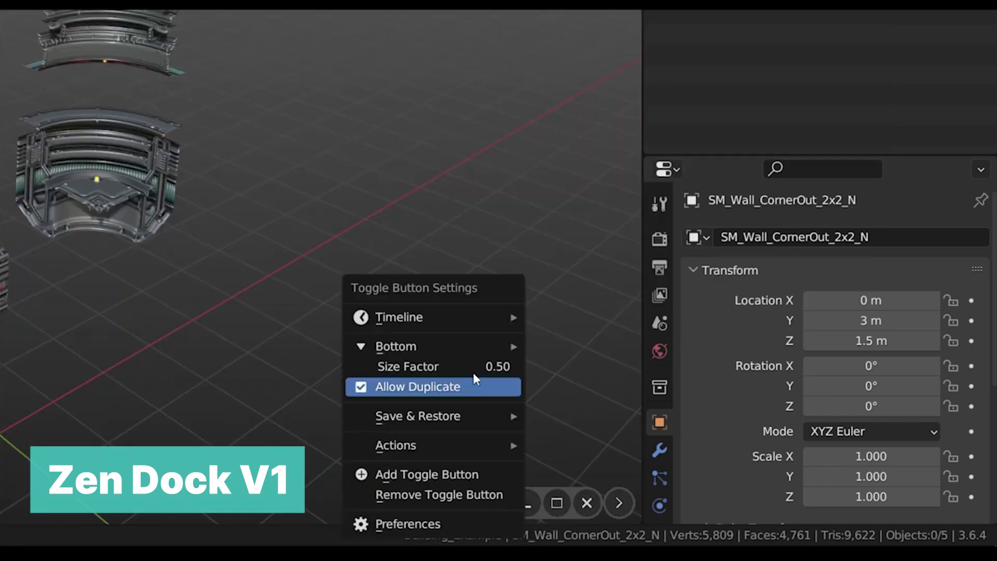
pyautogui.click(494, 503)
pyautogui.click(495, 503)
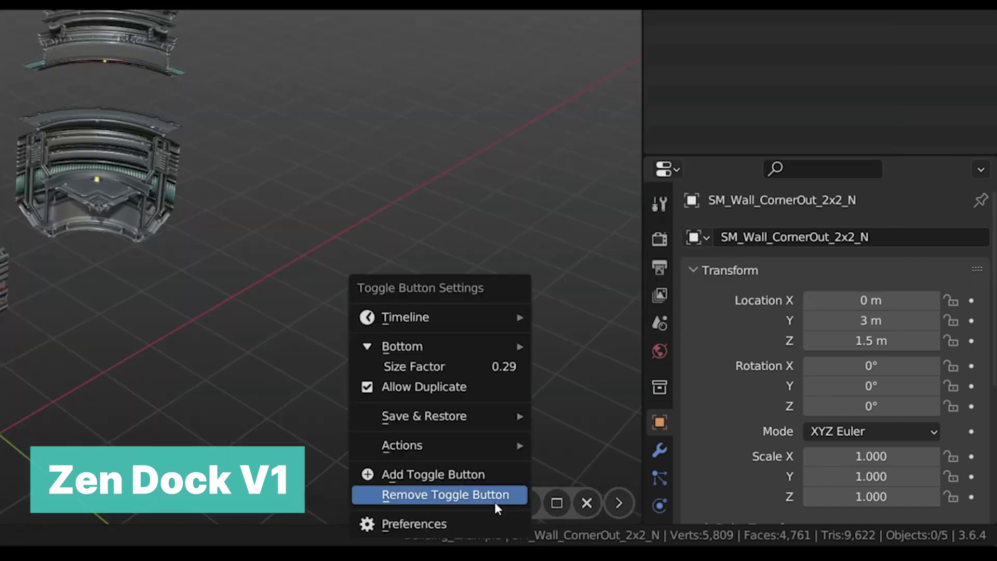
pyautogui.click(493, 502)
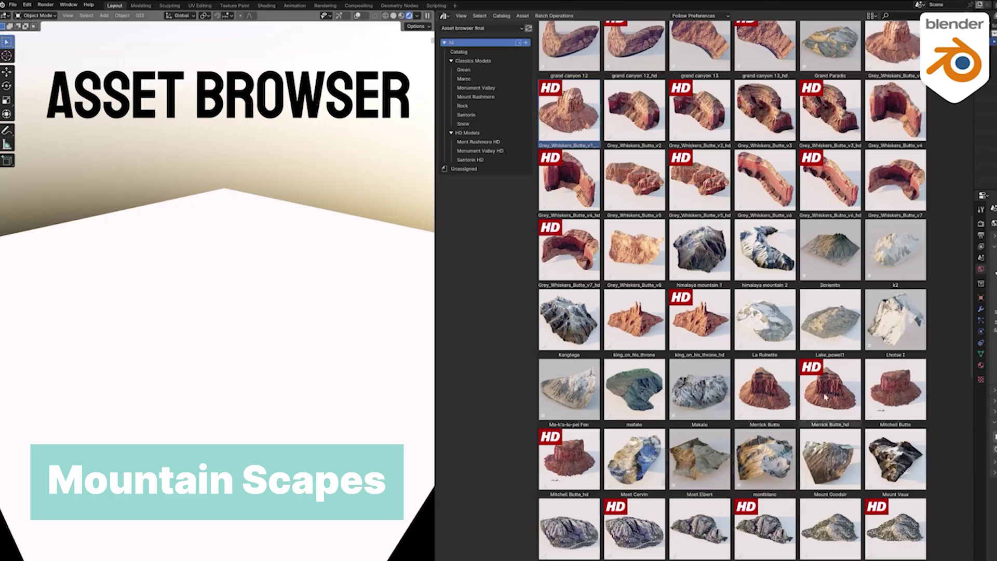
# - Drop the Merrick Butte asset onto the scene's ground plane
pyautogui.moveTo(588, 379); pyautogui.dragTo(228, 292)
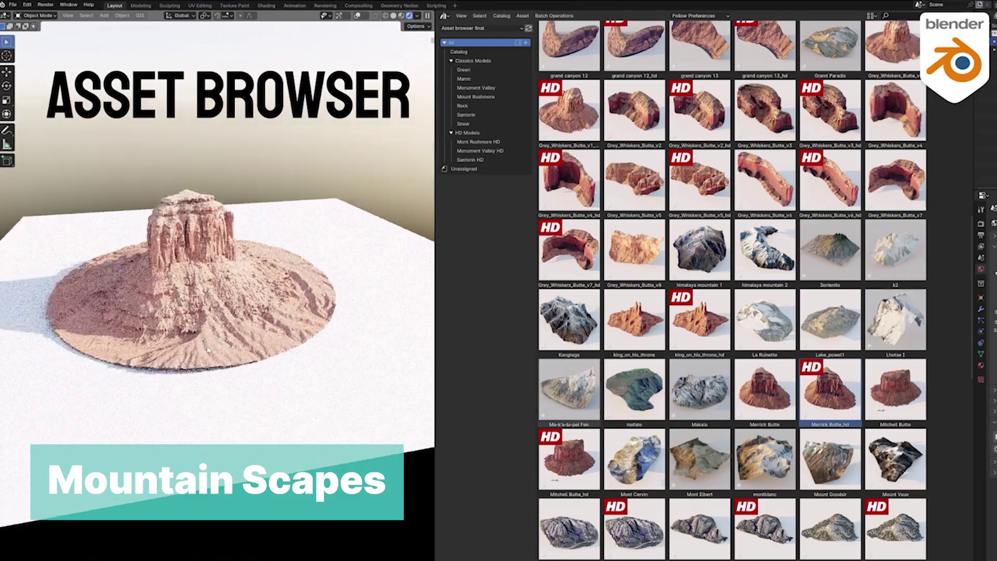
pyautogui.scroll(5, 234, 352)
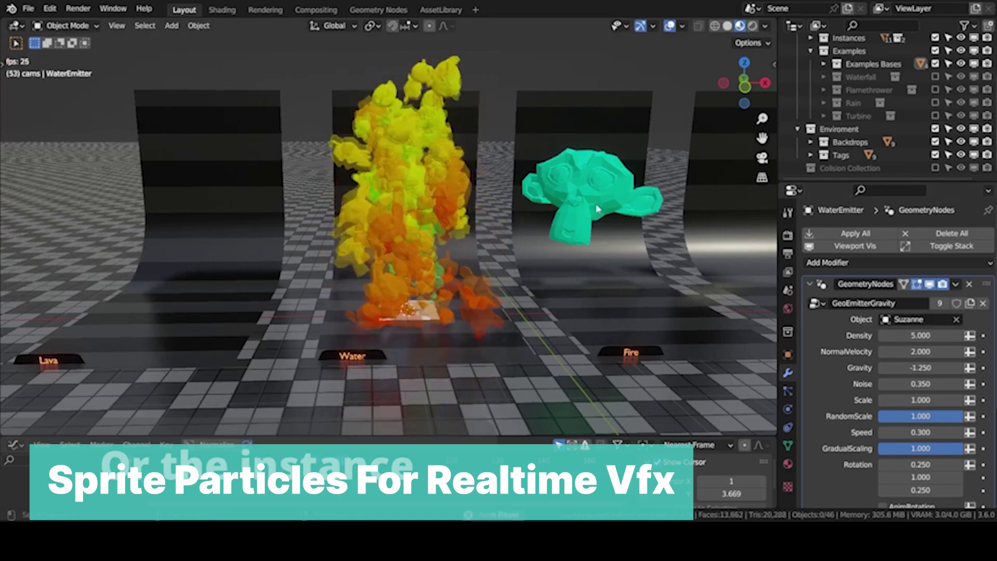
# - Rotate the emitter plane and pick Fire1 as the instanced particle object
pyautogui.press('r')
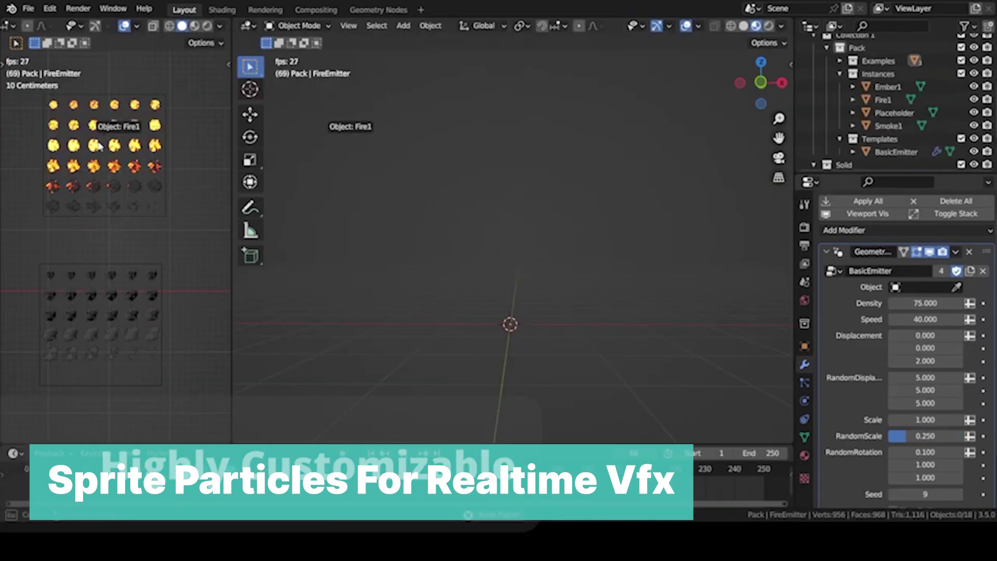
pyautogui.click(956, 286)
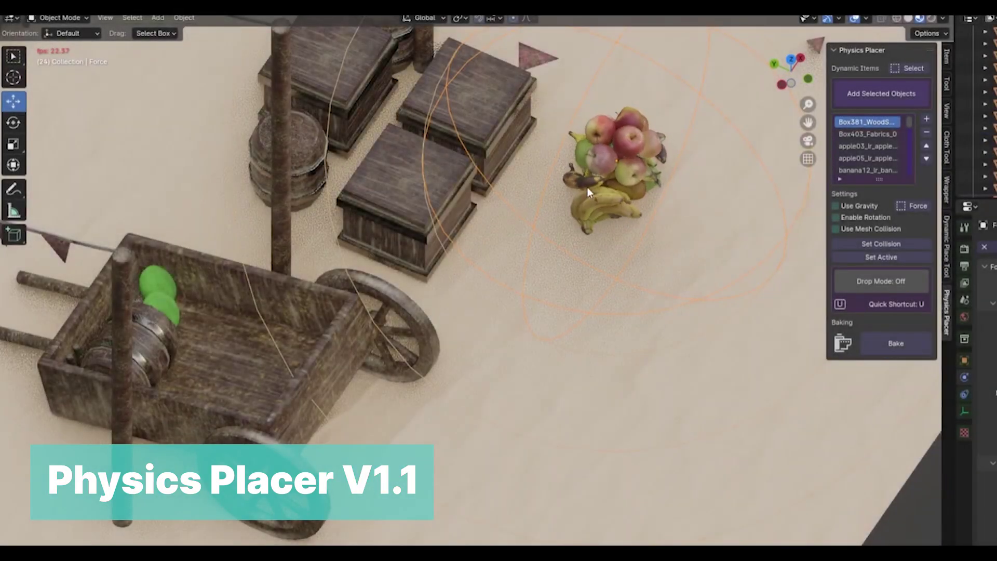
# - Gravity-drop the fruit pile onto the cart and the tools into the plastic crate, then bake
pyautogui.moveTo(586, 187); pyautogui.dragTo(195, 347)
pyautogui.press('u')
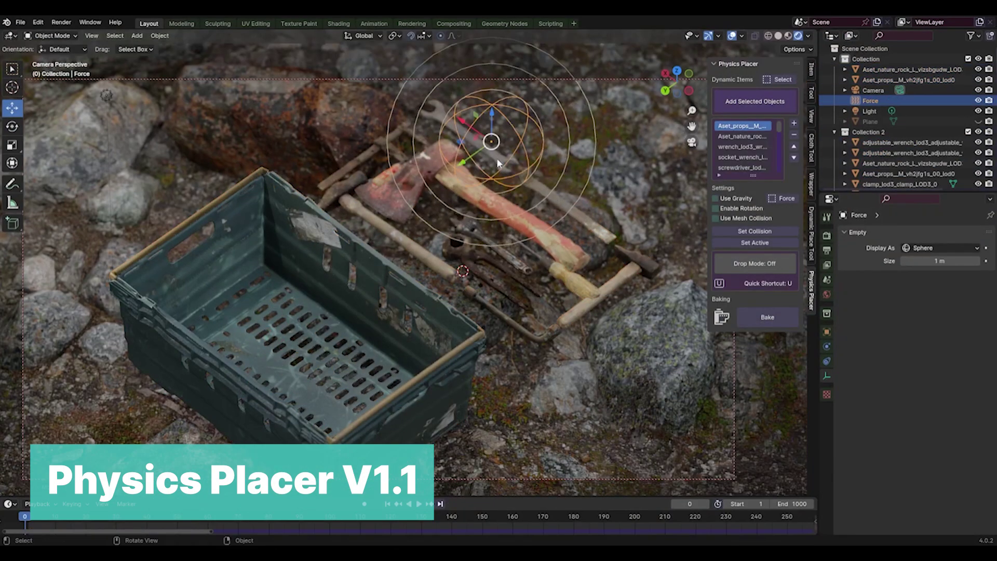
pyautogui.click(391, 363)
pyautogui.press('u')
pyautogui.moveTo(467, 218); pyautogui.dragTo(268, 332)
pyautogui.click(773, 318)
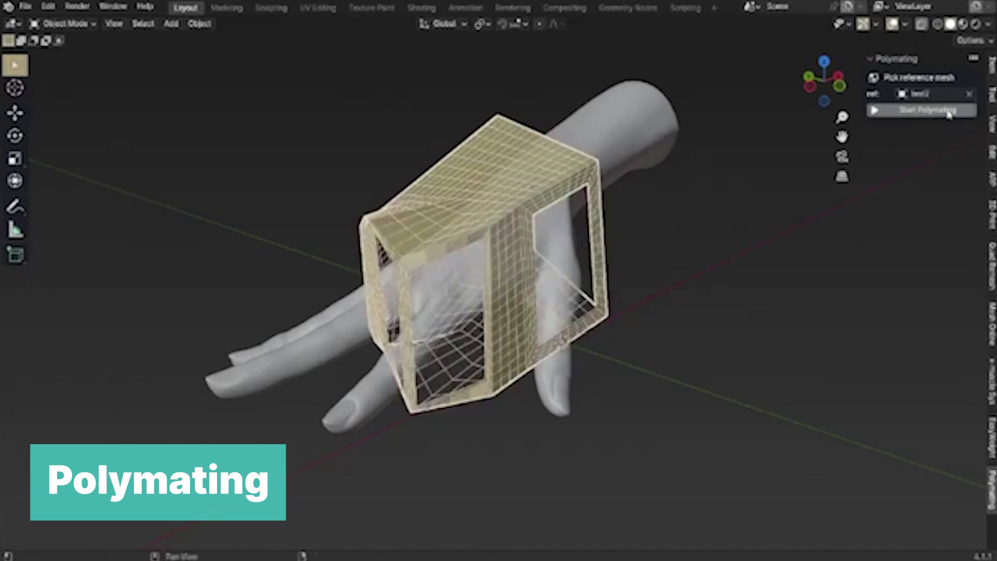
# - Sculpt the quad cage onto the hand, then check the palm, sides and back of the hand
pyautogui.click(660, 287)
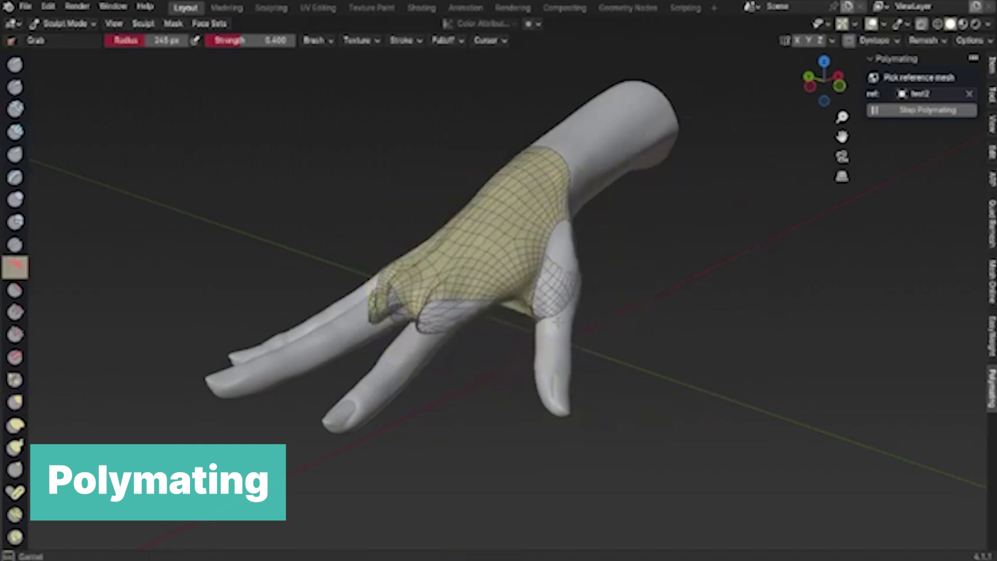
pyautogui.moveTo(499, 280); pyautogui.dragTo(550, 332, button='middle')
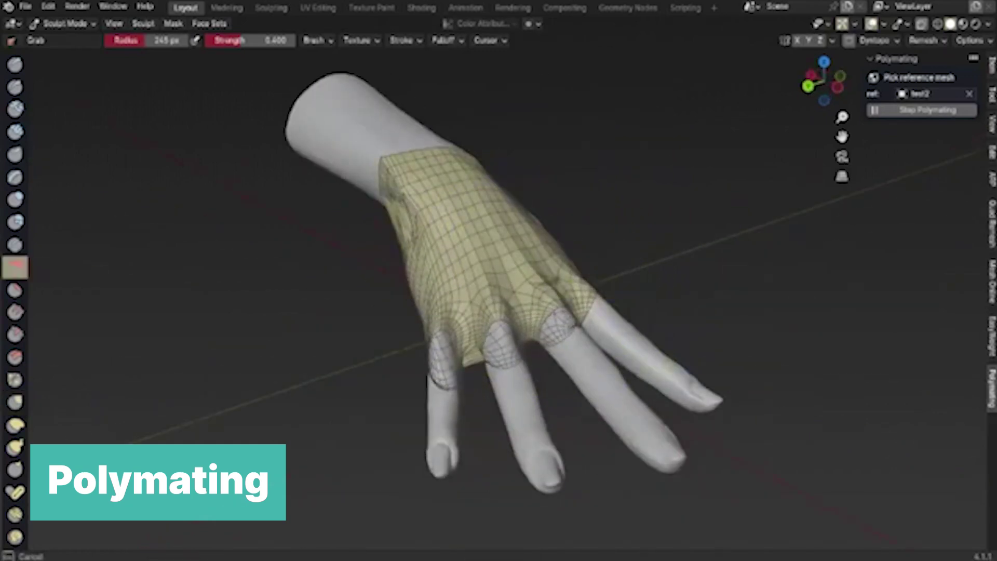
pyautogui.moveTo(508, 244); pyautogui.dragTo(533, 213, button='middle')
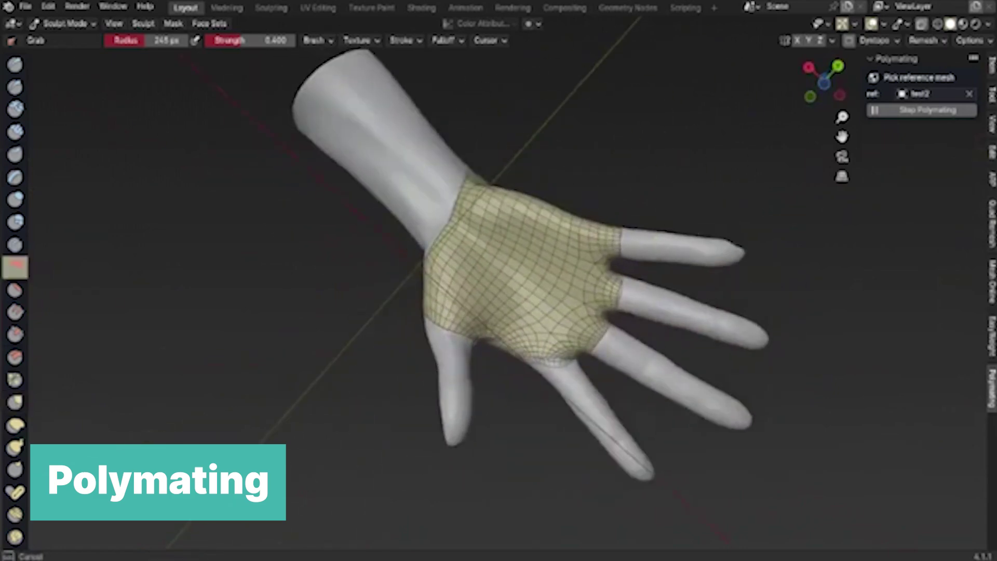
pyautogui.moveTo(623, 312)
pyautogui.mouseDown(button='middle')
pyautogui.moveTo(596, 289)
pyautogui.moveTo(384, 191)
pyautogui.mouseUp(button='middle')
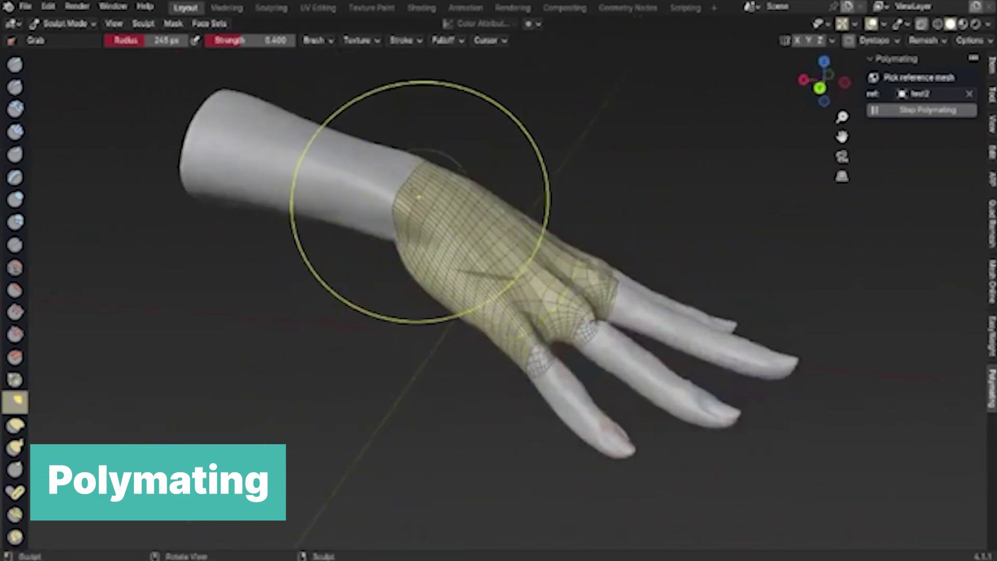
pyautogui.moveTo(496, 210); pyautogui.dragTo(526, 166, button='middle')
pyautogui.moveTo(515, 203)
pyautogui.mouseDown(button='middle')
pyautogui.moveTo(524, 249)
pyautogui.moveTo(495, 228)
pyautogui.mouseUp(button='middle')
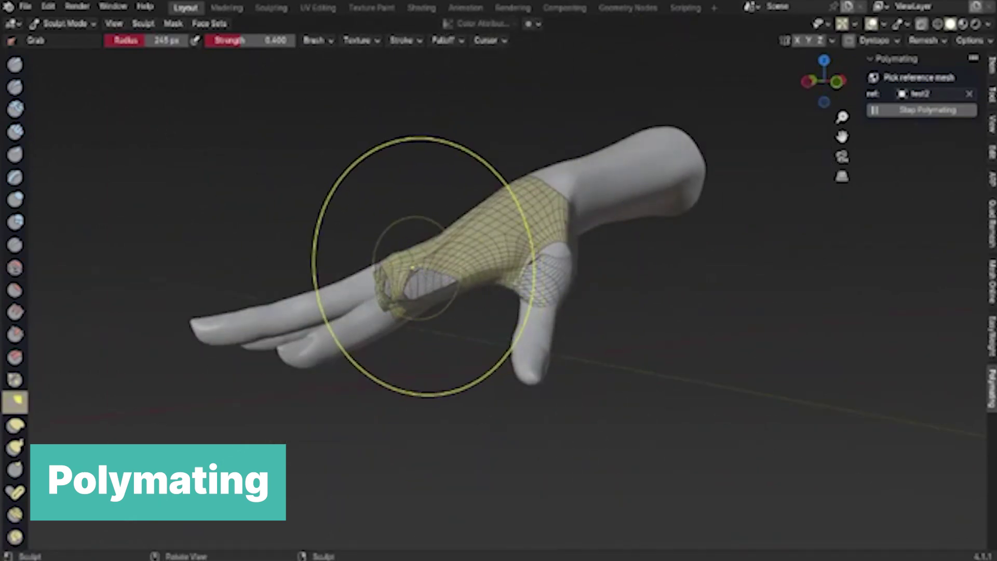
pyautogui.moveTo(412, 268); pyautogui.dragTo(390, 322, button='middle')
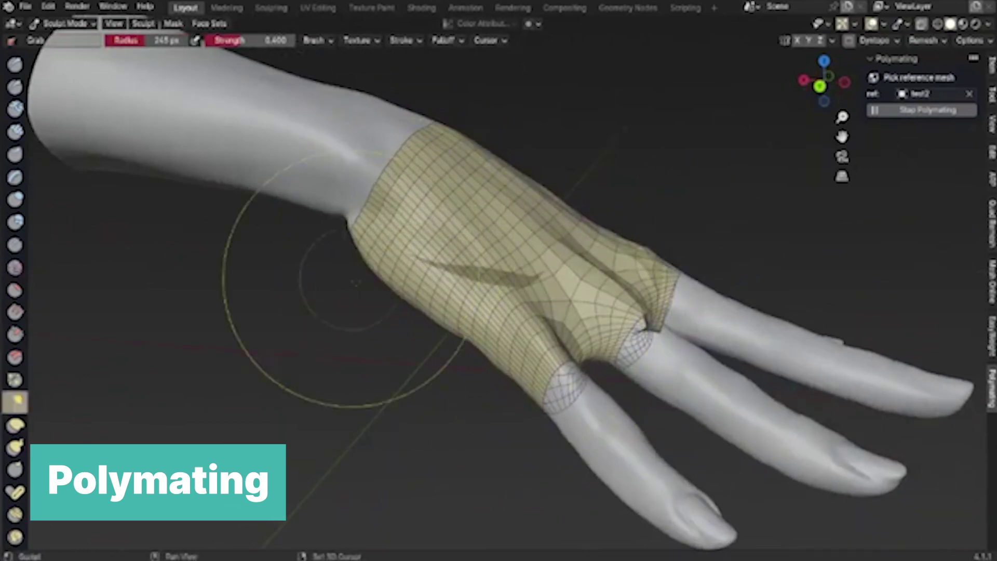
pyautogui.moveTo(354, 282); pyautogui.dragTo(545, 260, button='middle')
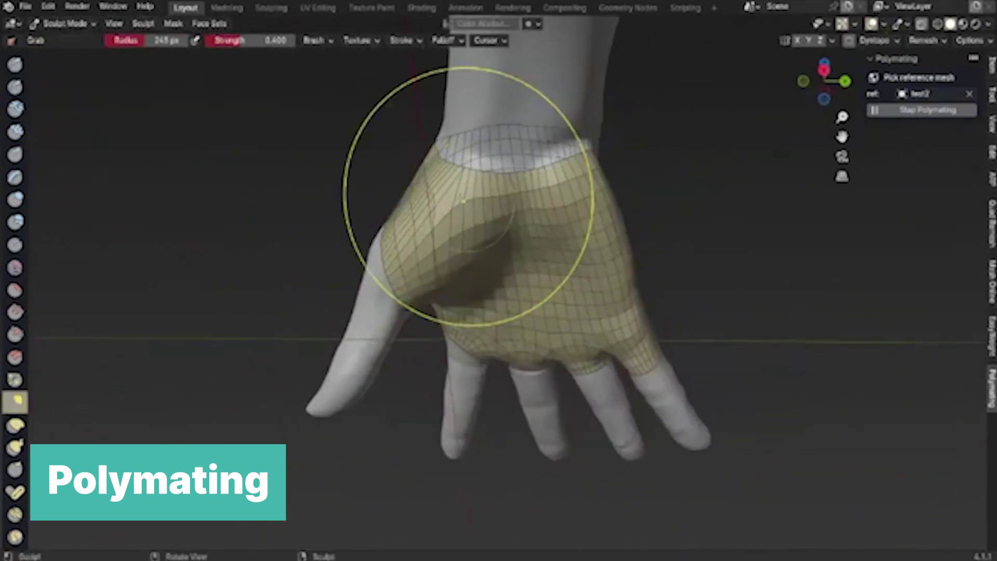